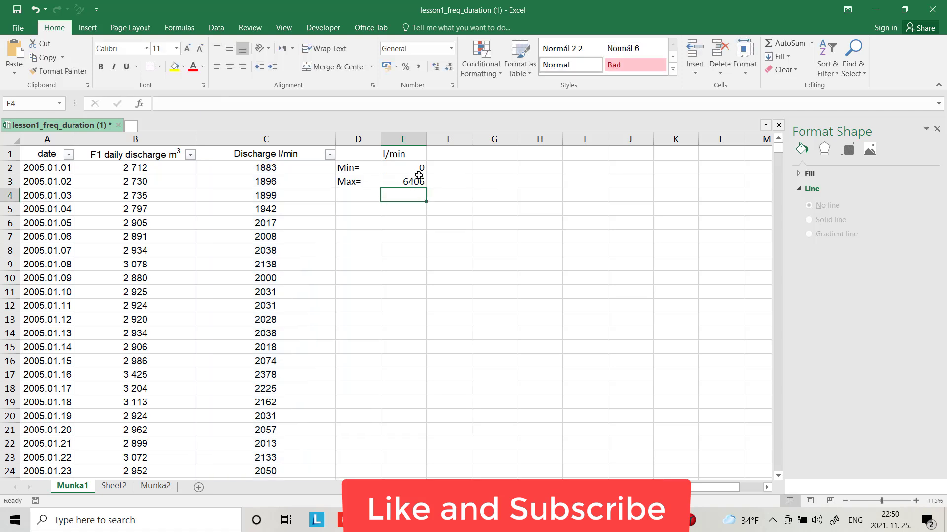
# Head merged F1:G1 'Flow l/m' and enter the first class bounds 0 and 400.
pyautogui.click(444, 156)
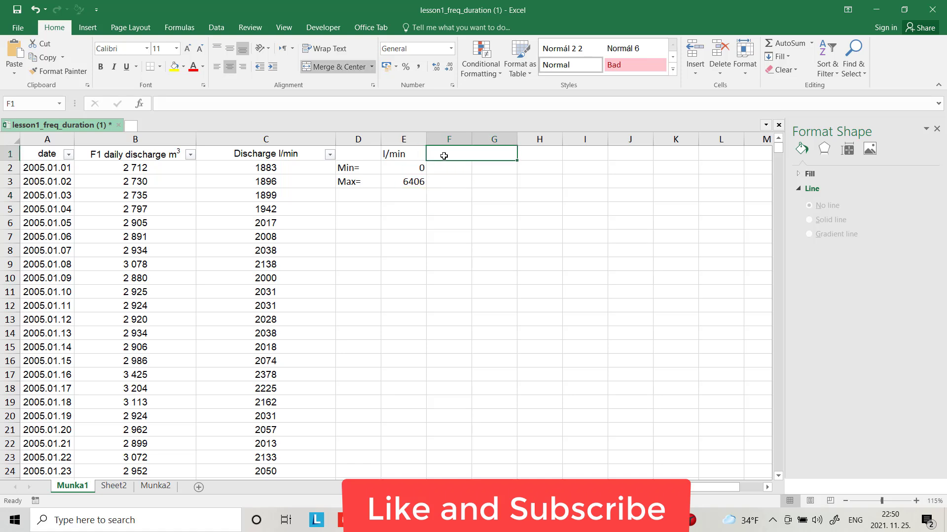
pyautogui.write('Flow')
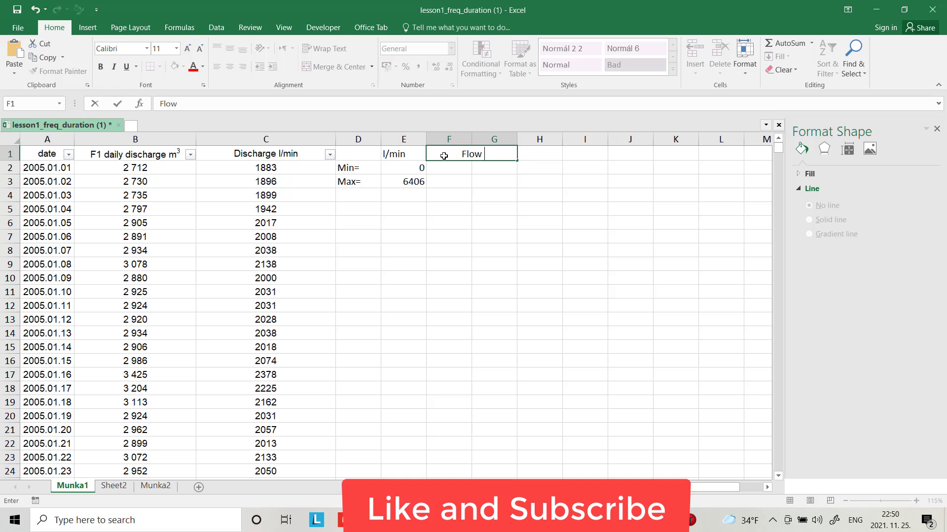
pyautogui.write(' l/m')
pyautogui.click(444, 168)
pyautogui.write('0')
pyautogui.press('Tab')
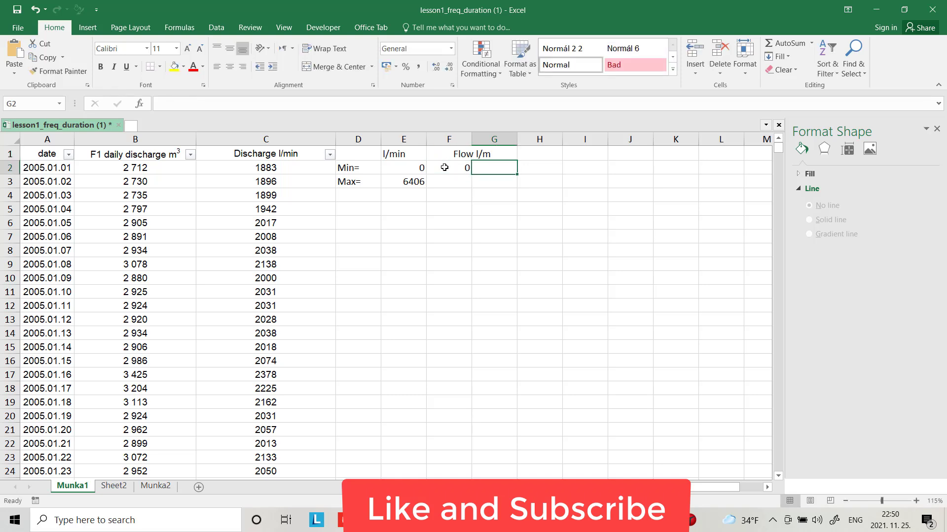
pyautogui.write('400')
pyautogui.press('Return')
# Set F3 to =G2 and G3 to =F3+400 for the next class.
pyautogui.write('=')
pyautogui.click(493, 169)
pyautogui.press('Return')
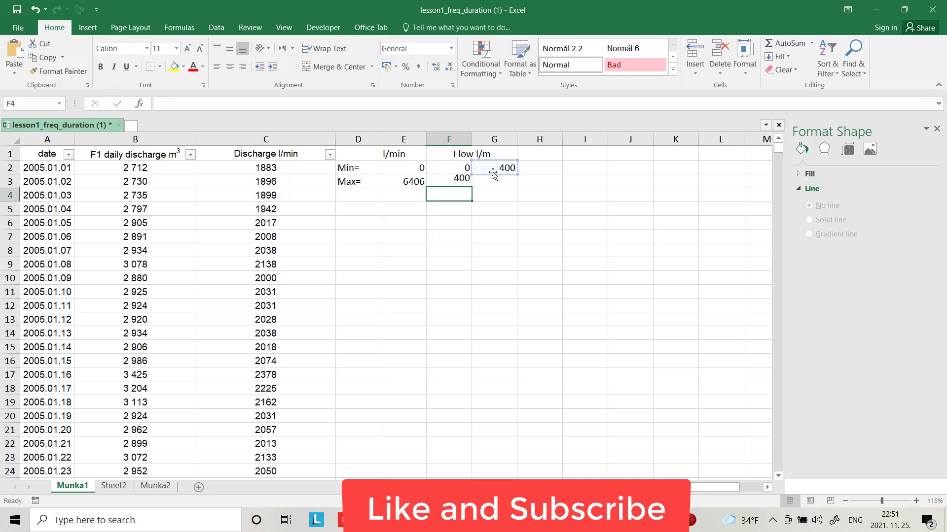
pyautogui.click(485, 182)
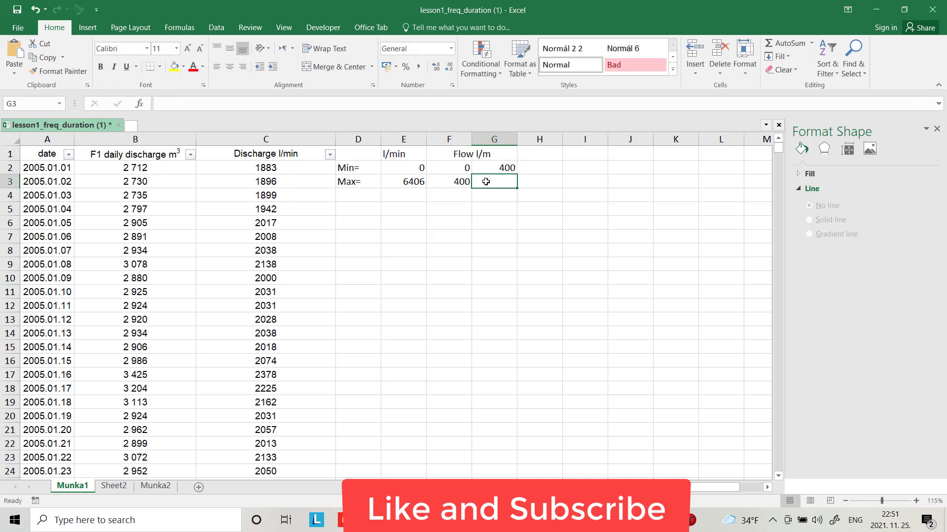
pyautogui.write('=')
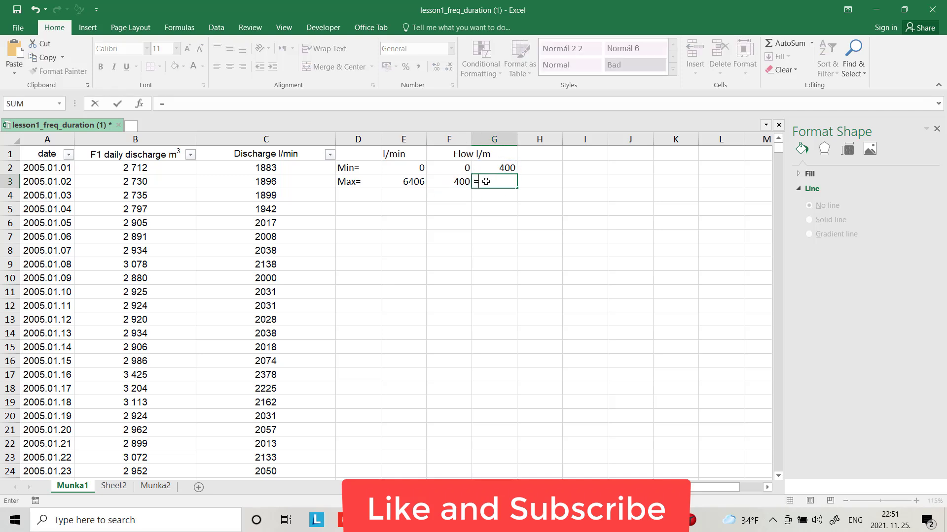
pyautogui.click(456, 181)
pyautogui.write('+400')
pyautogui.press('Return')
# Fill the bound formulas down to row 18, ending at the 6400–6800 class.
pyautogui.click(459, 181)
pyautogui.moveTo(459, 181); pyautogui.dragTo(518, 339)
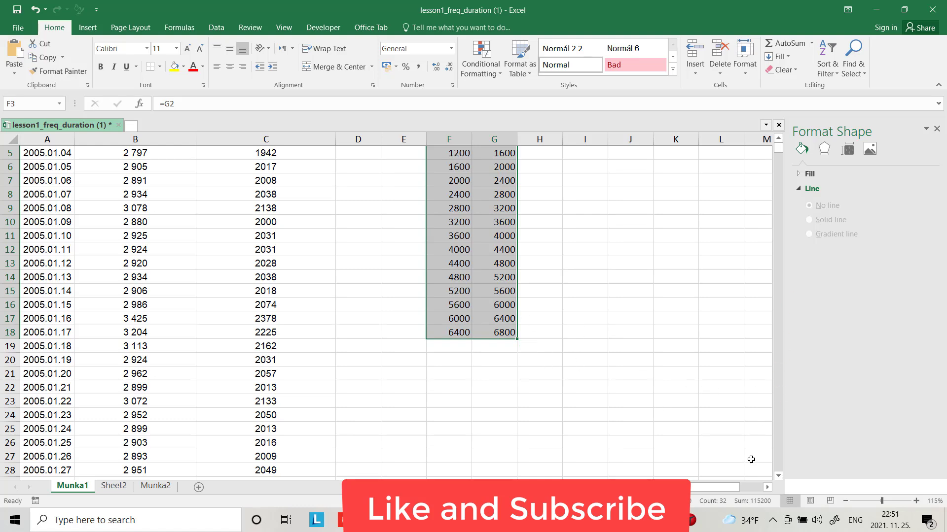
pyautogui.scroll(2, 779, 145)
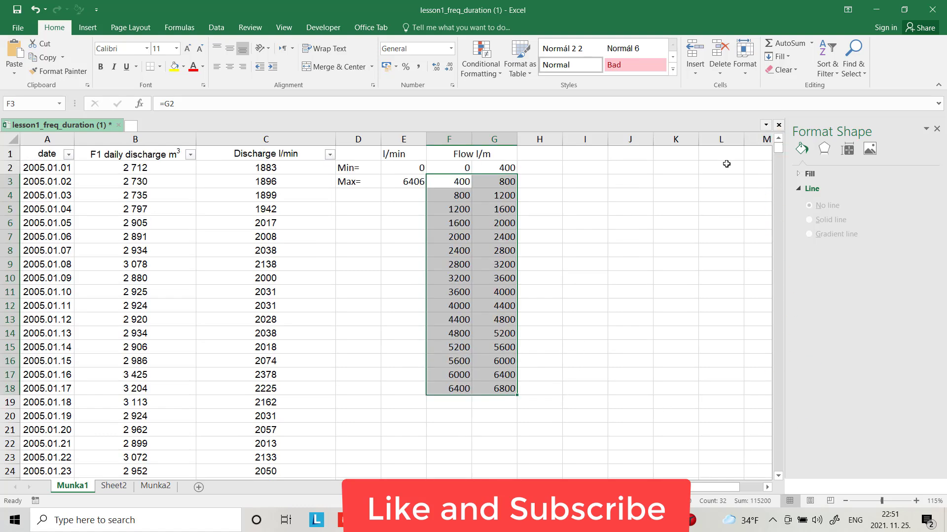
pyautogui.click(541, 153)
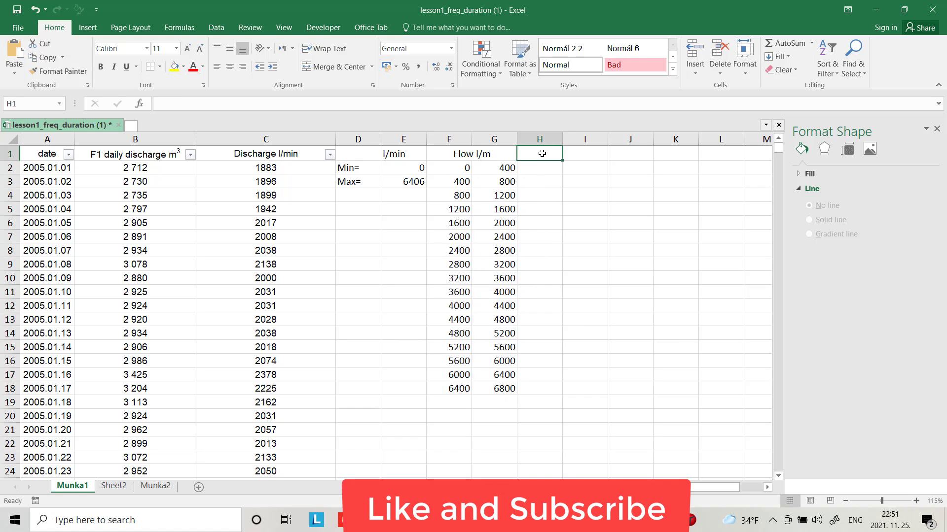
# Head column H 'Frequency' and start a COUNTIFS in H2 over discharge range C2:C5302.
pyautogui.write('Frequency')
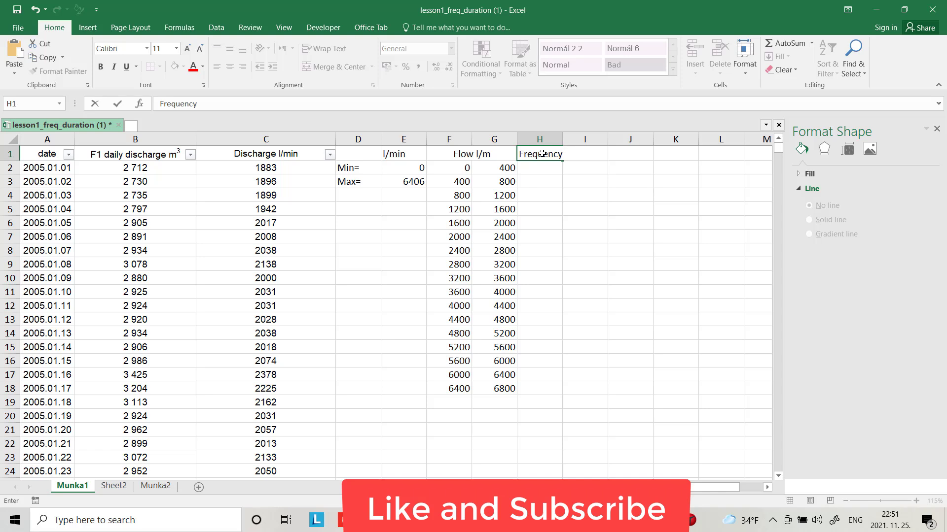
pyautogui.click(545, 166)
pyautogui.write('=')
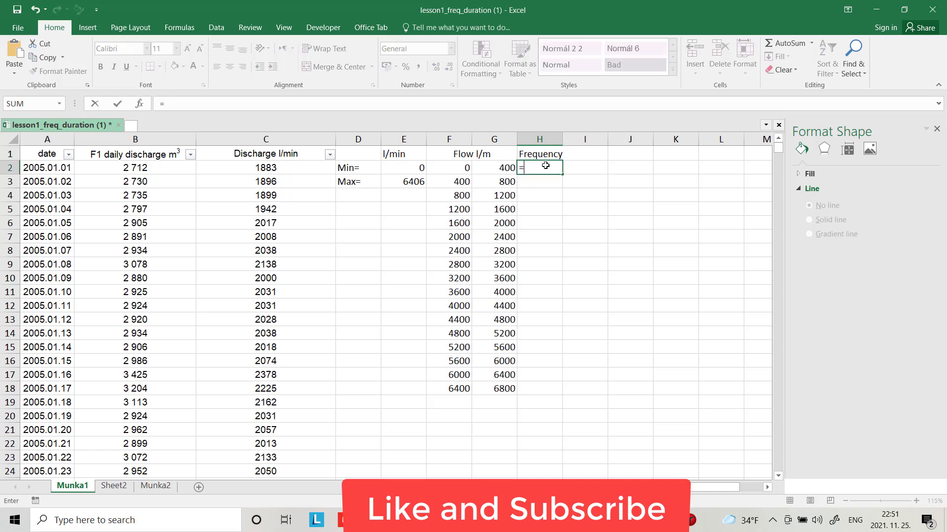
pyautogui.write('coun')
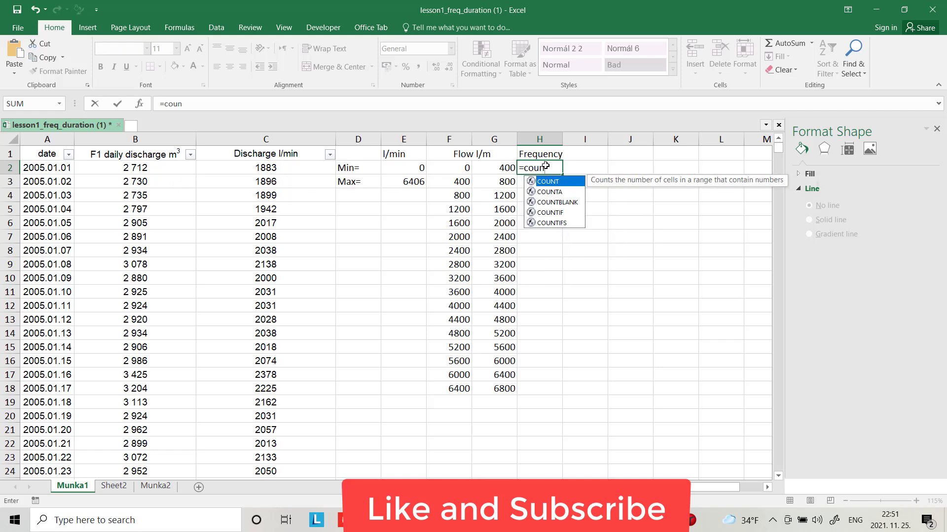
pyautogui.doubleClick(565, 222)
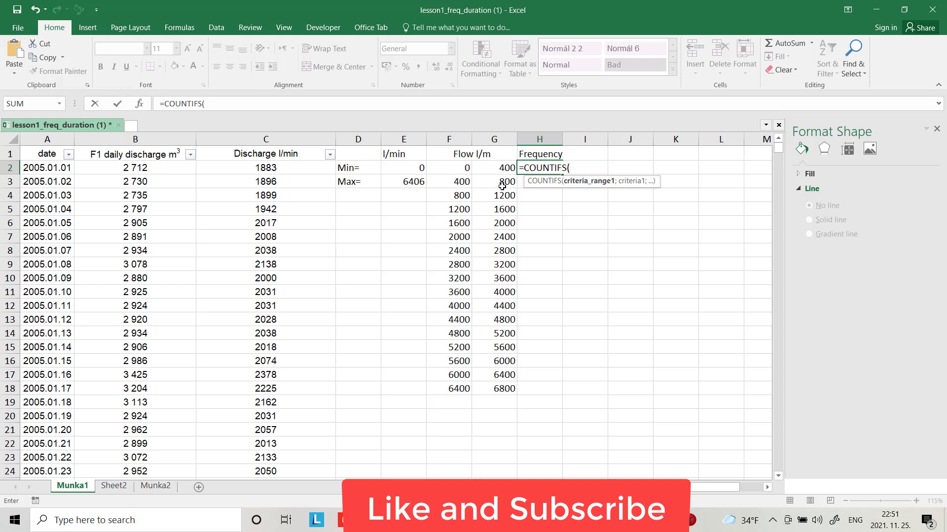
pyautogui.click(272, 171)
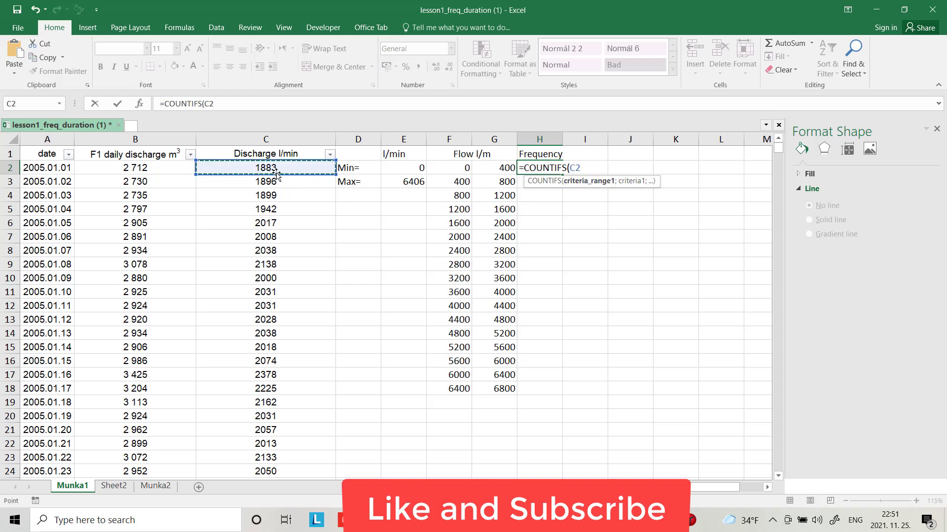
pyautogui.hotkey('ctrl', 'shift', 'Down')
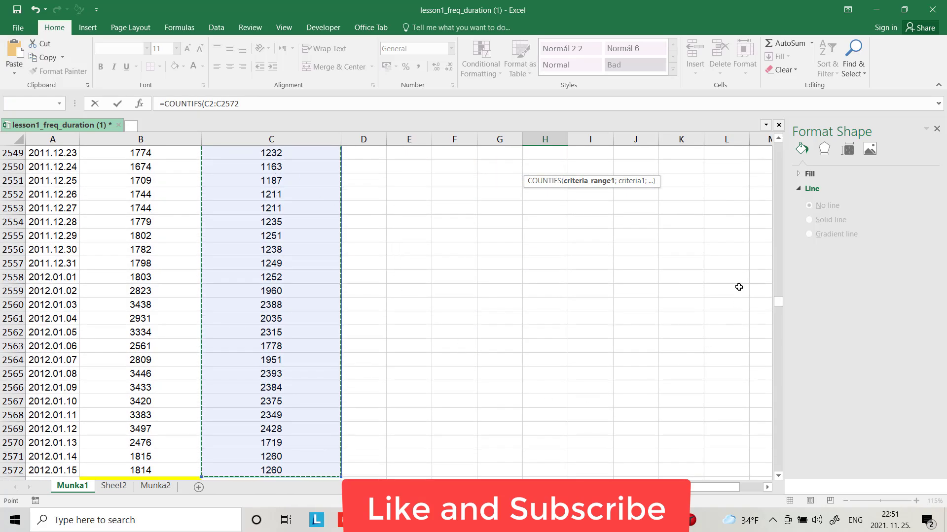
pyautogui.moveTo(779, 301); pyautogui.dragTo(777, 138)
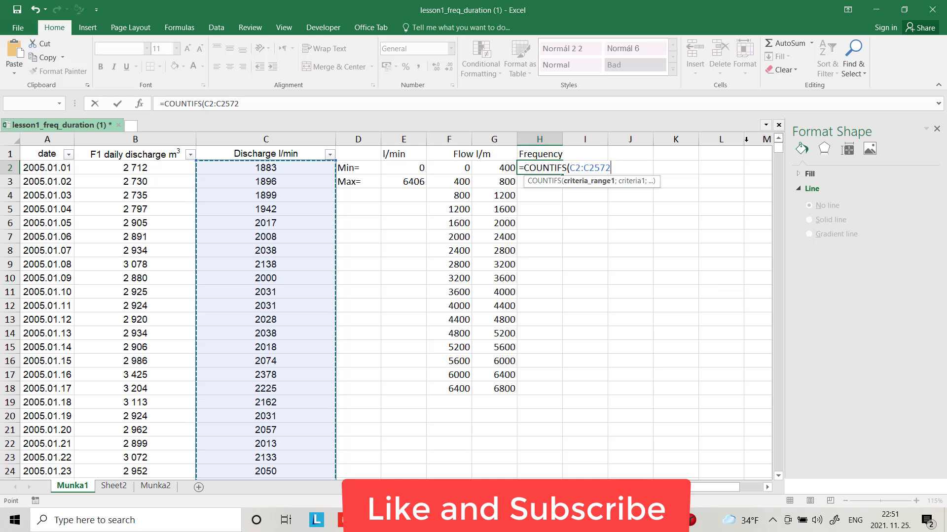
pyautogui.moveTo(610, 168); pyautogui.dragTo(593, 159)
pyautogui.write('5302')
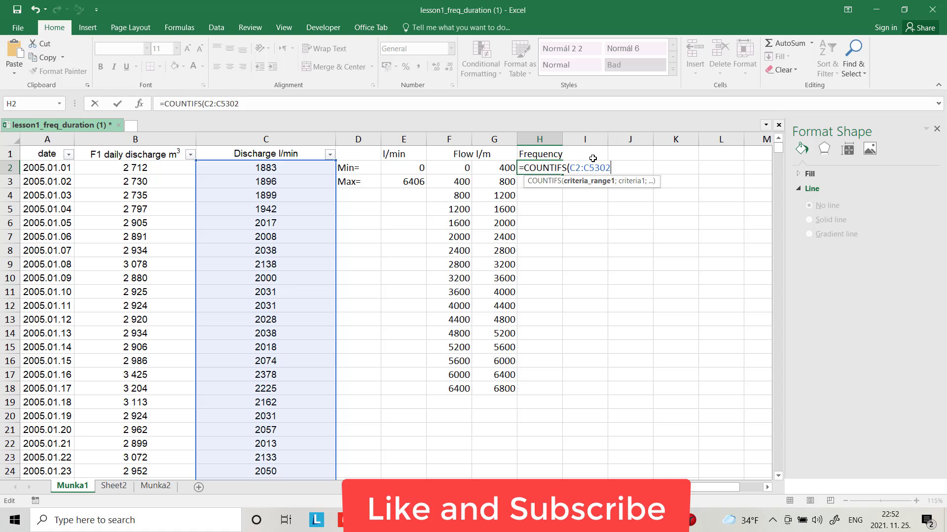
# Finish the COUNTIFS with criteria >F2 and <=G2 on C2:C5302, giving 33.
pyautogui.write(';')
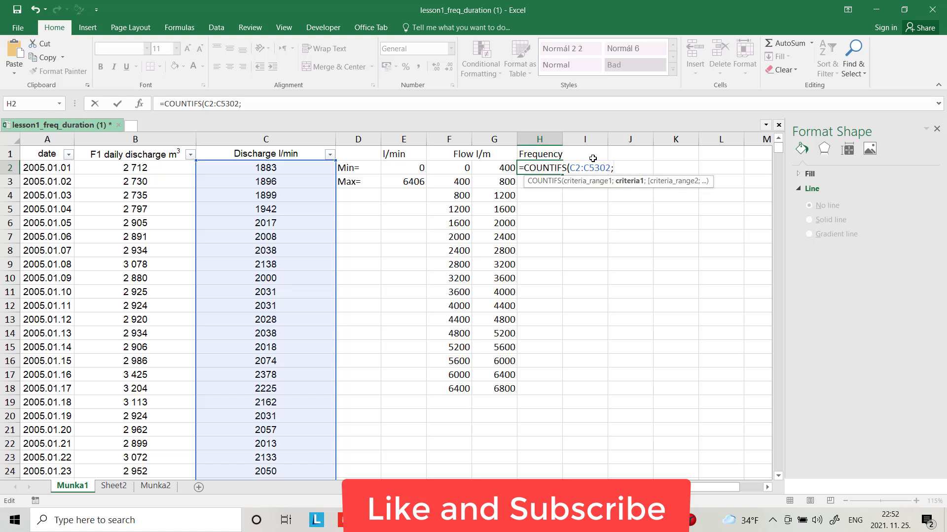
pyautogui.write('">"&')
pyautogui.click(462, 167)
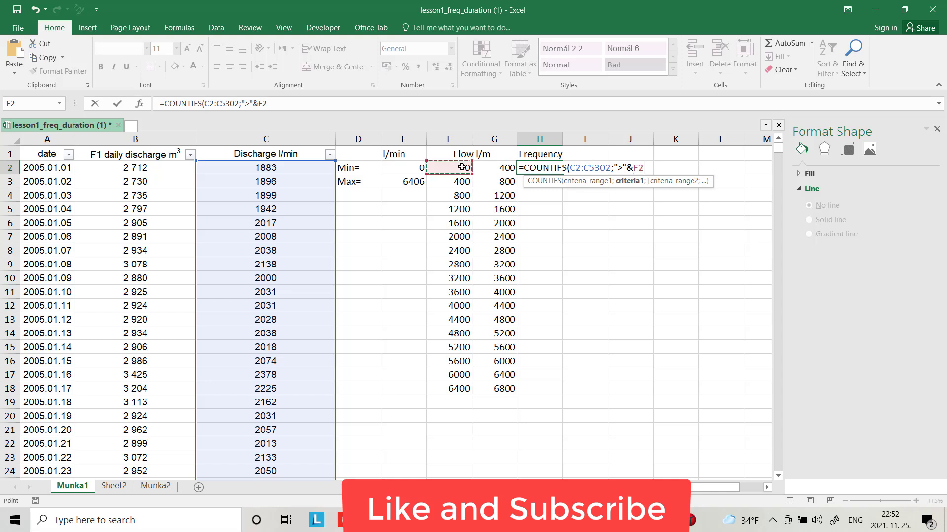
pyautogui.write(';')
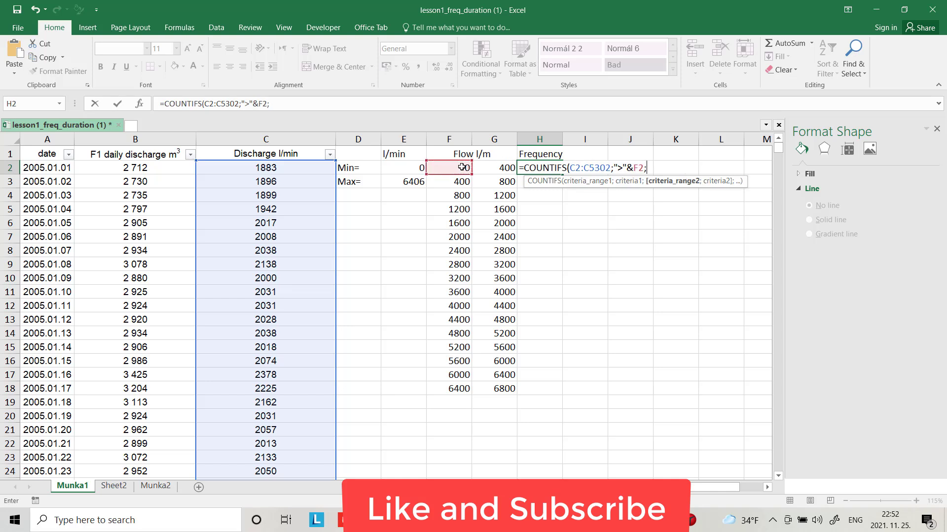
pyautogui.moveTo(570, 168); pyautogui.dragTo(614, 171)
pyautogui.hotkey('ctrl', 'c')
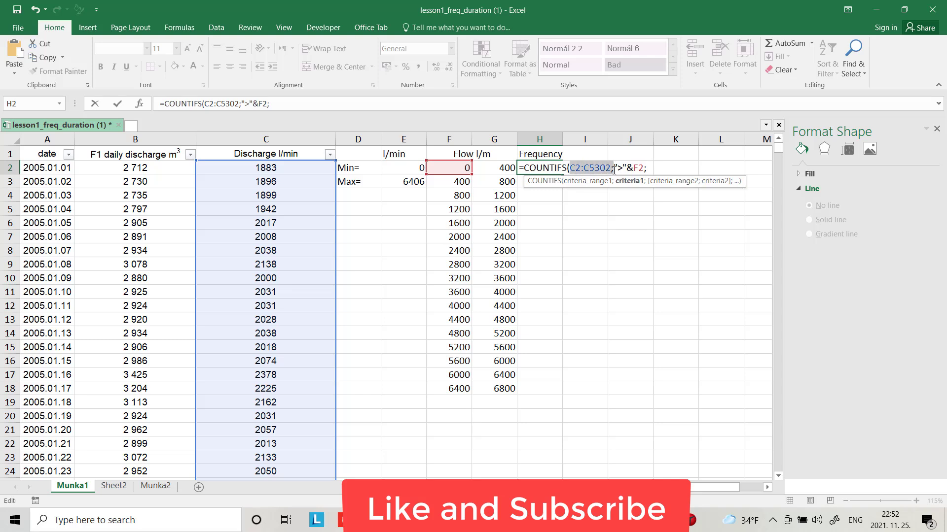
pyautogui.click(649, 168)
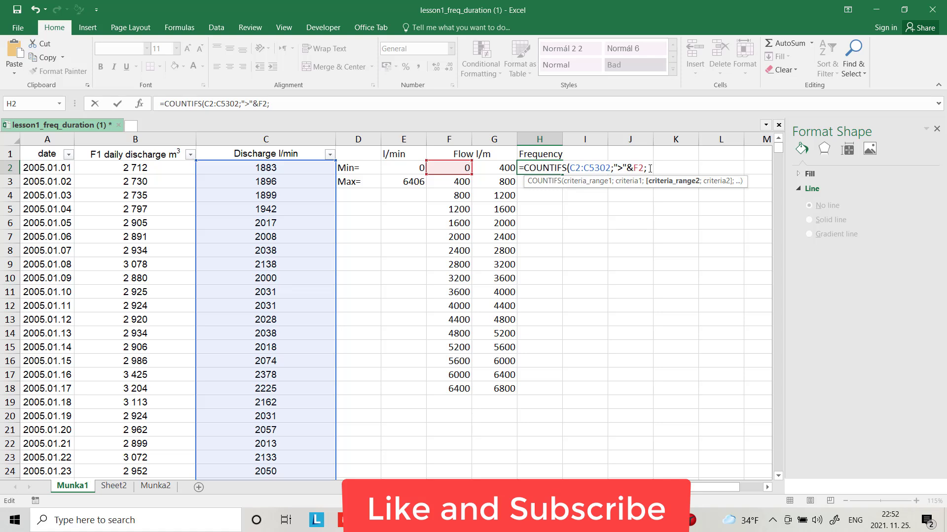
pyautogui.hotkey('ctrl', 'v')
pyautogui.write(';')
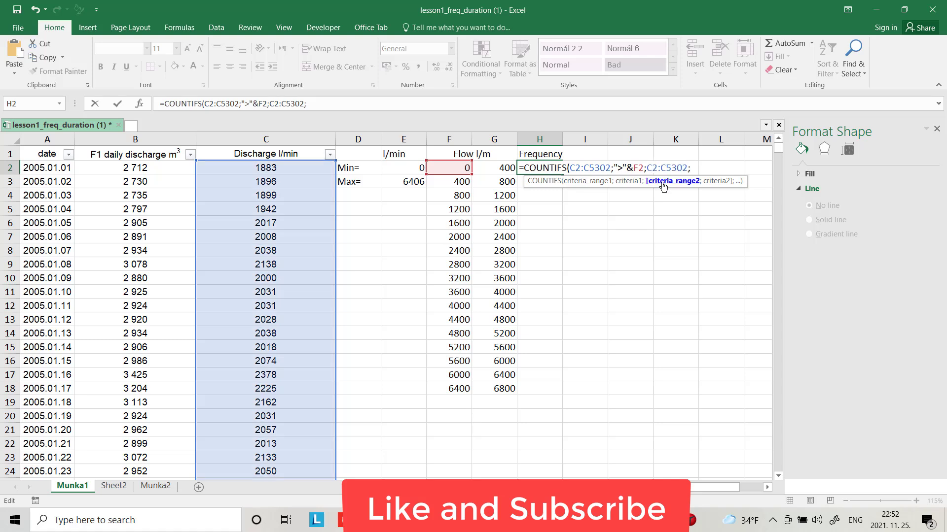
pyautogui.write('"')
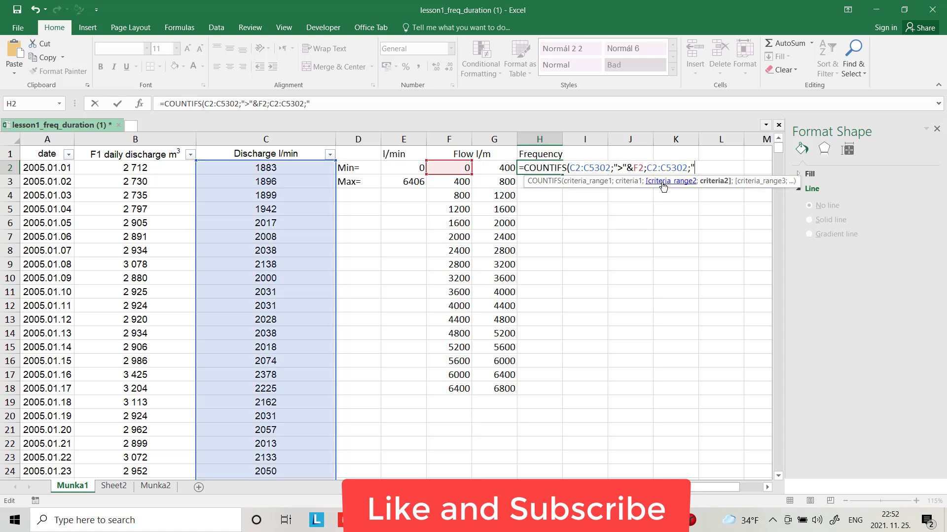
pyautogui.write('<="&')
pyautogui.click(507, 168)
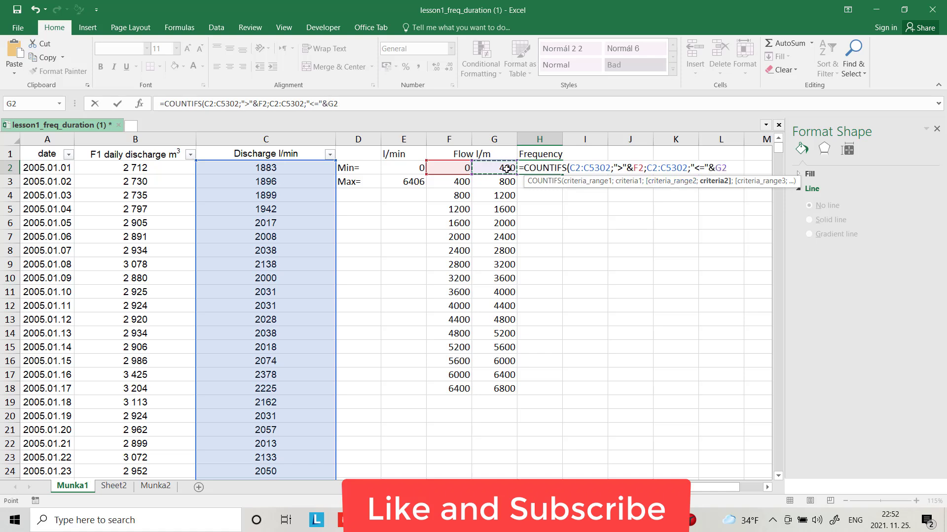
pyautogui.write(')')
pyautogui.press('Return')
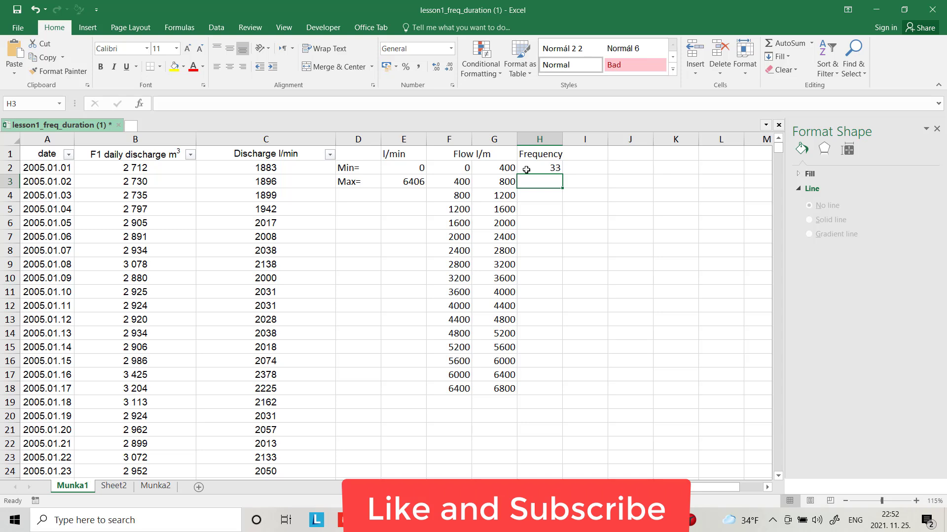
pyautogui.click(547, 168)
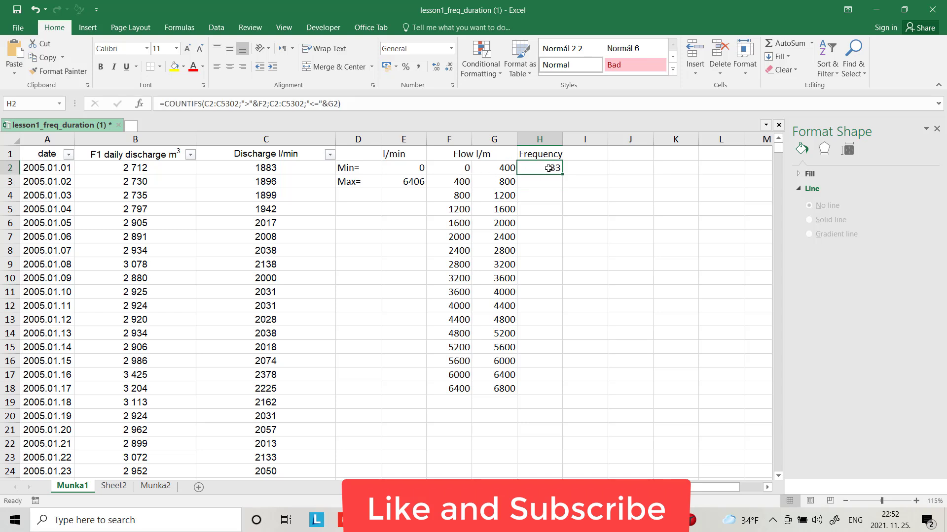
# Copy the H2 COUNTIFS formula down to H18, giving counts from 33 down to 1.
pyautogui.moveTo(561, 174); pyautogui.dragTo(554, 393)
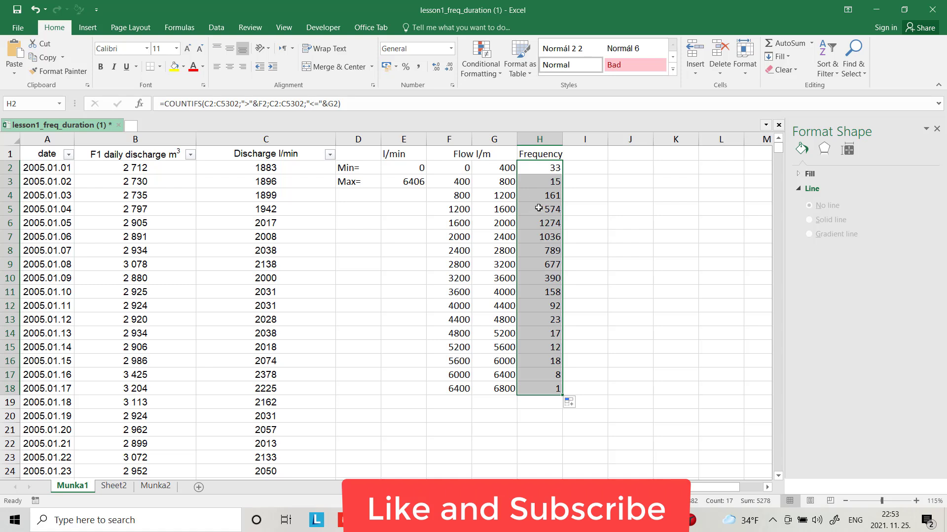
# AutoSum the frequencies to 5278 in H19, label it 'Sum=' in G19, and head J1 'Days'.
pyautogui.click(789, 44)
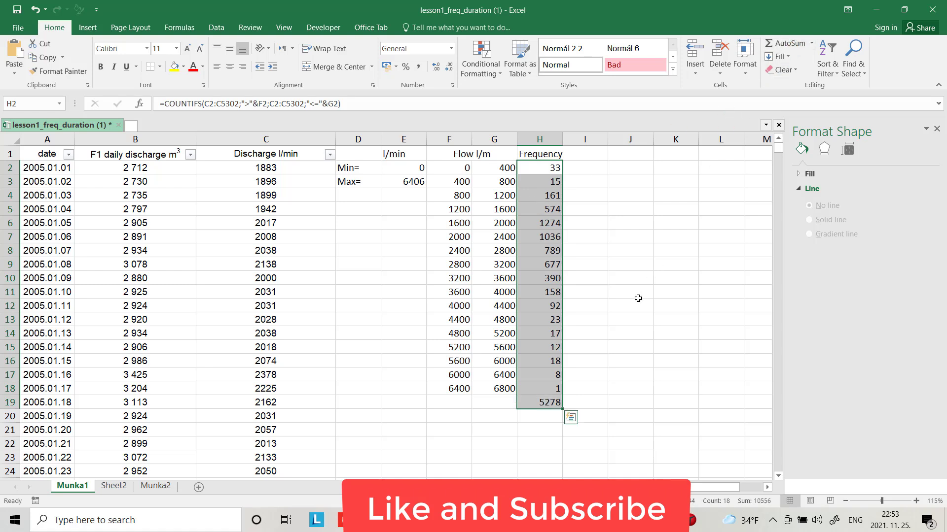
pyautogui.click(499, 401)
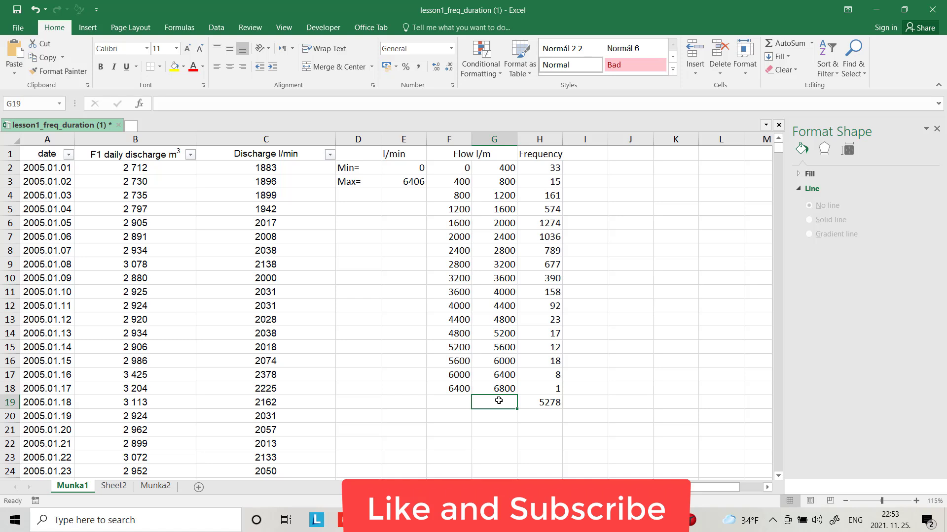
pyautogui.write('Sum')
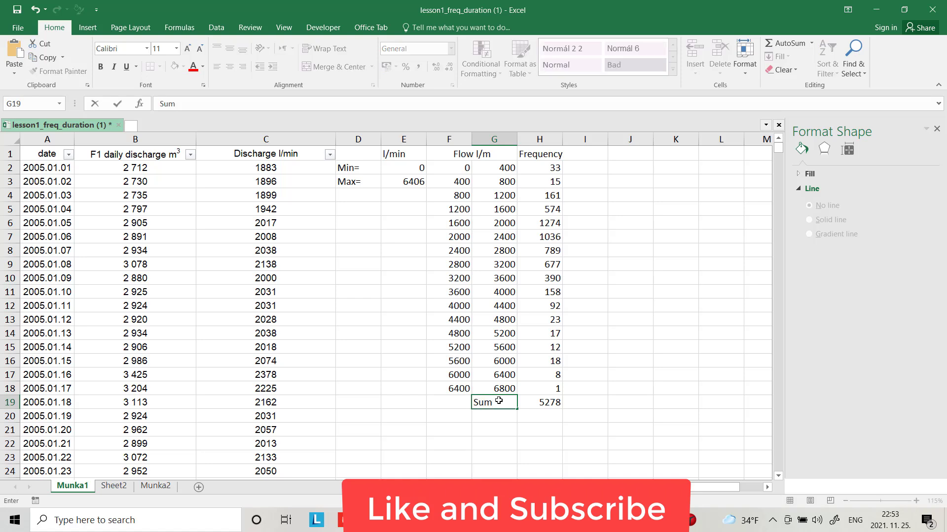
pyautogui.write('=')
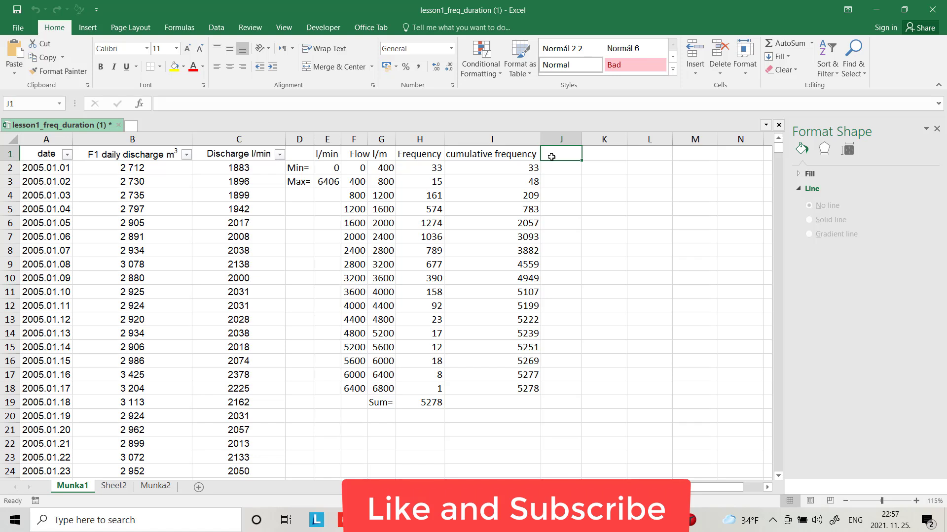
pyautogui.write('Days')
pyautogui.press('Return')
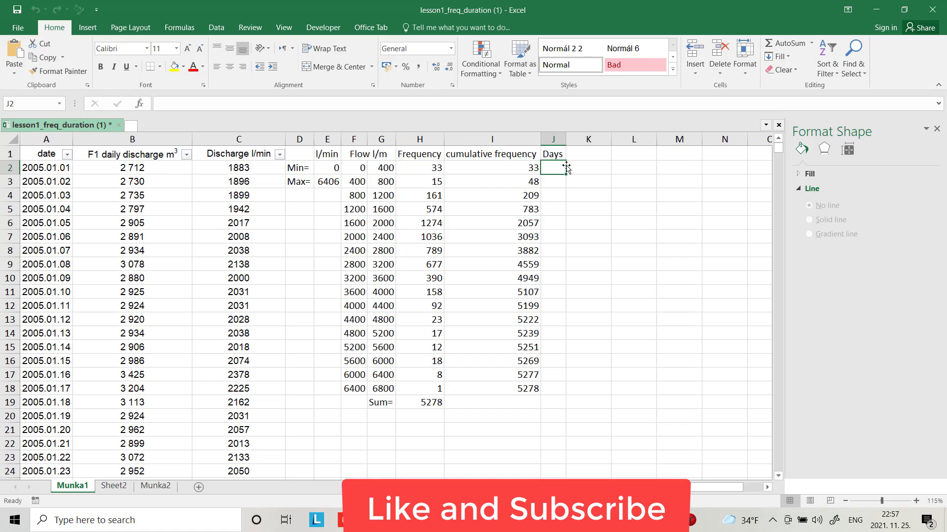
# Enter 5278 in J2 and the formula =J2-I2 in J3.
pyautogui.write('5')
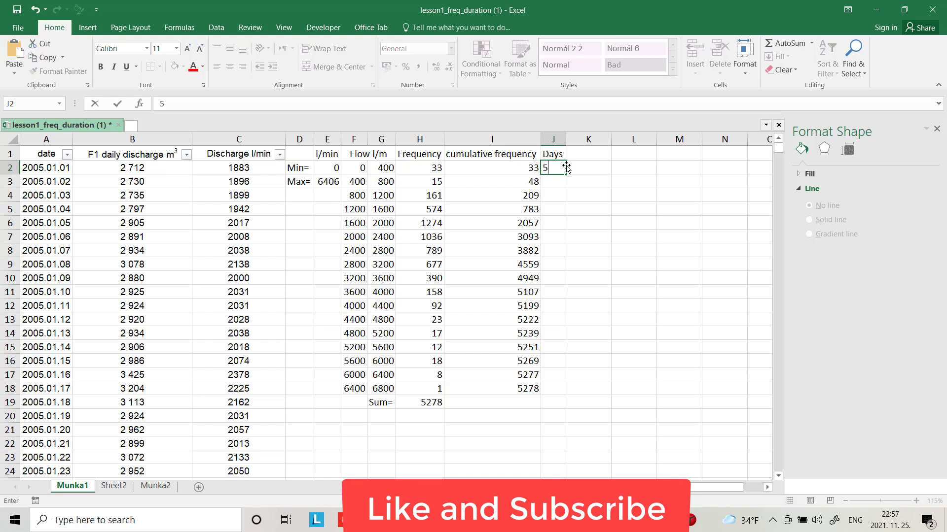
pyautogui.write('278')
pyautogui.click(559, 182)
pyautogui.write('=')
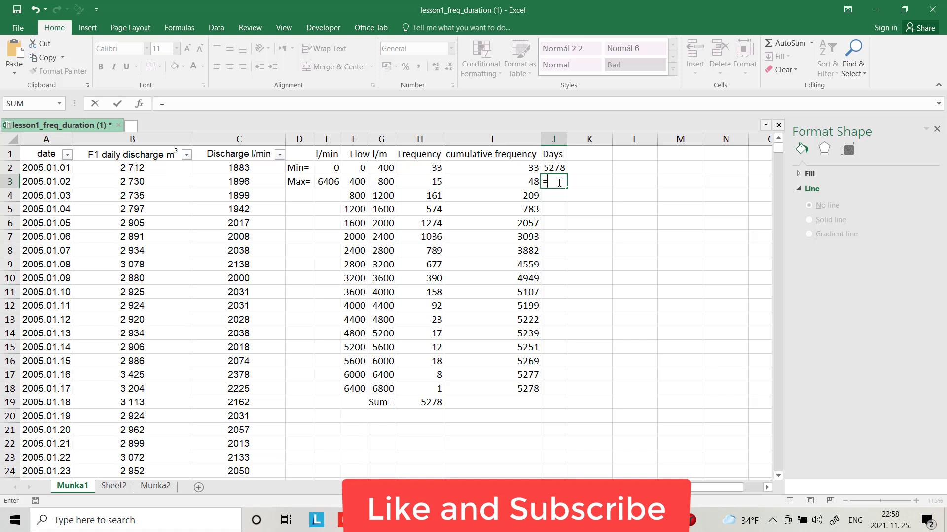
pyautogui.click(552, 167)
pyautogui.write('-')
pyautogui.click(527, 167)
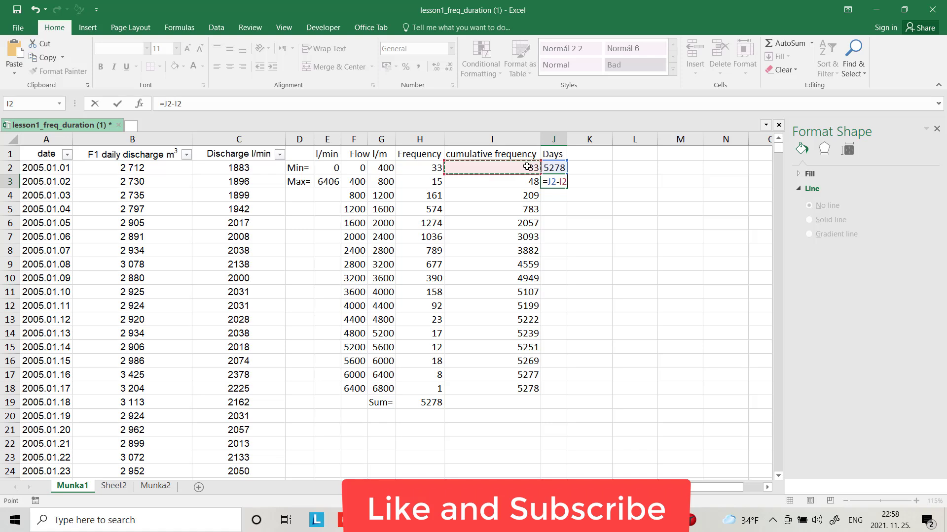
pyautogui.press('Return')
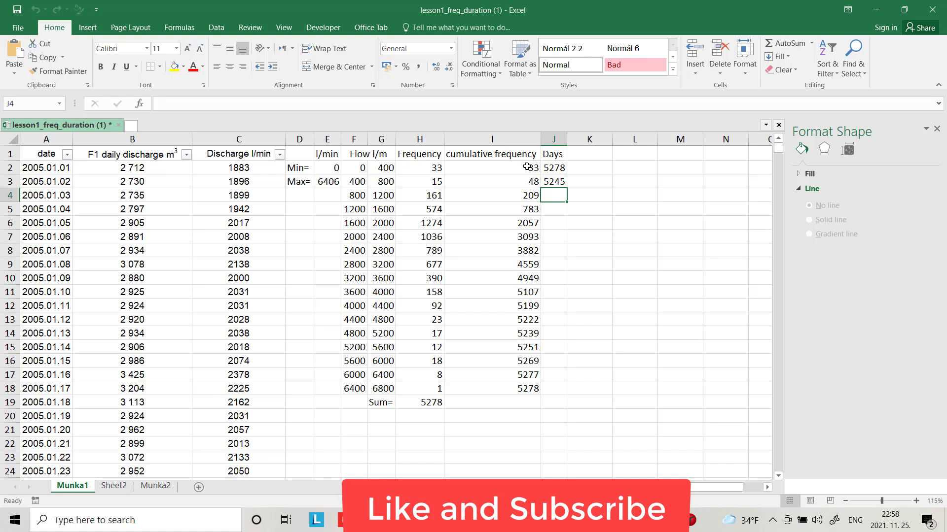
# Fill the J3 Days formula down to J18 and check the J2 and J3 cells.
pyautogui.click(554, 182)
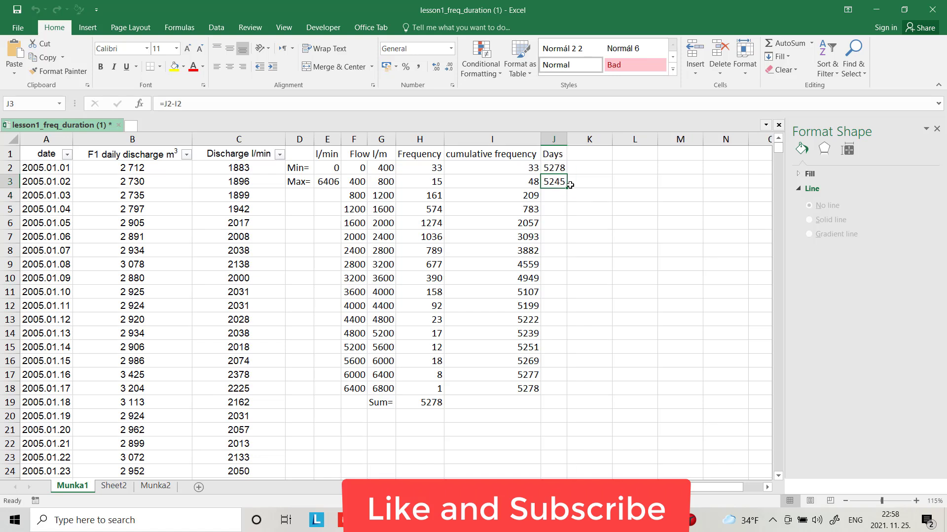
pyautogui.moveTo(568, 188); pyautogui.dragTo(560, 392)
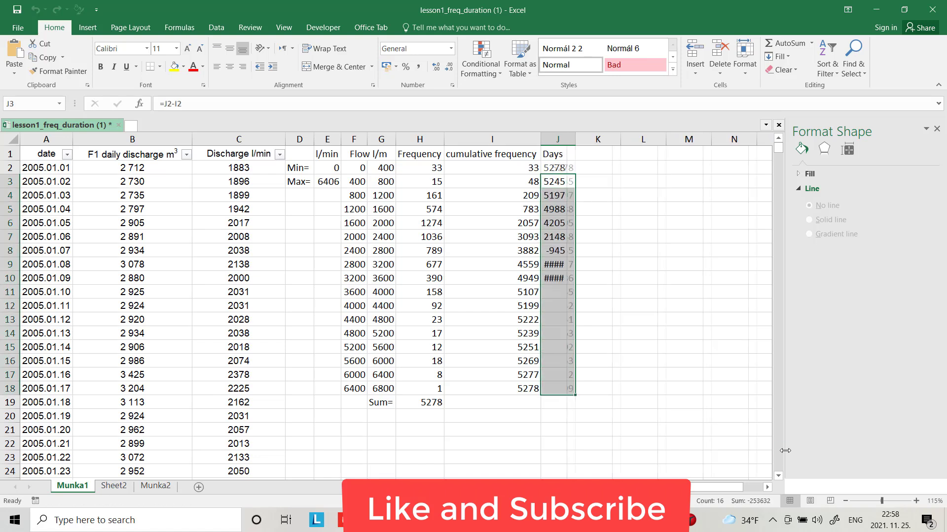
pyautogui.click(648, 314)
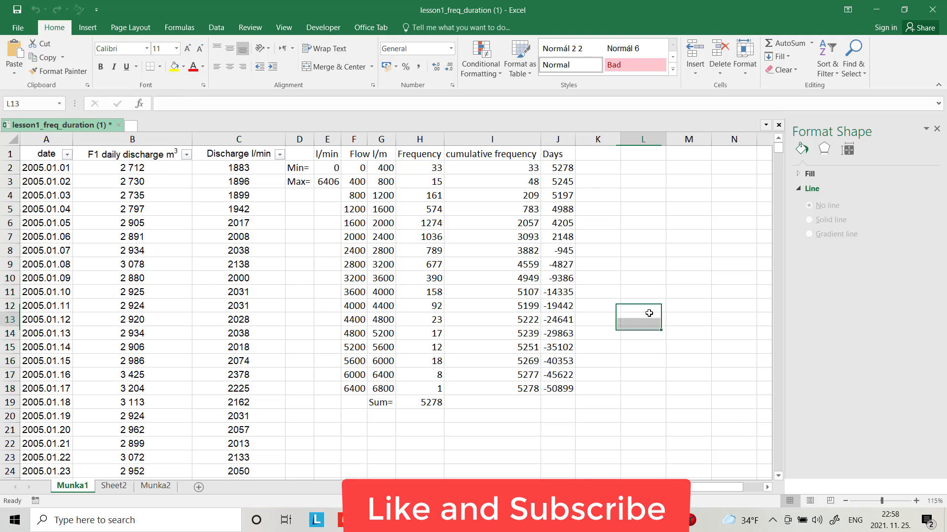
pyautogui.click(561, 184)
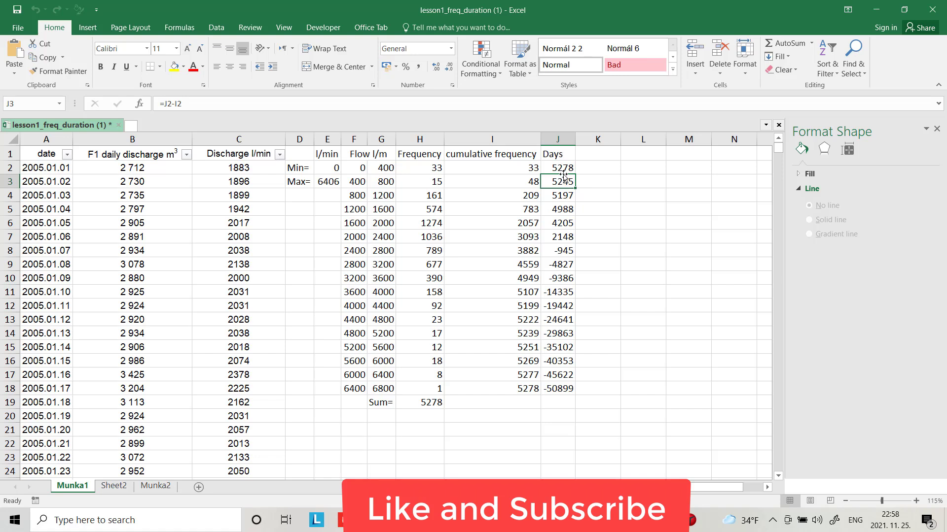
pyautogui.click(563, 169)
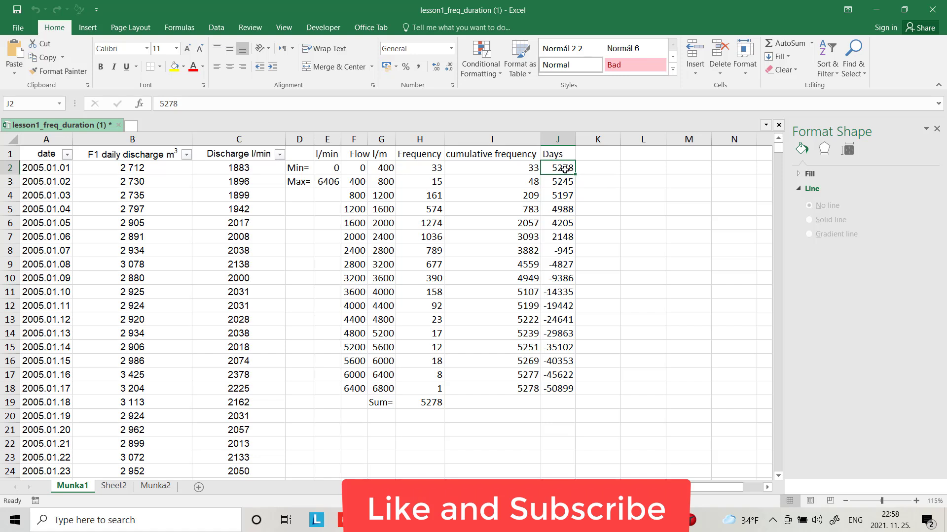
pyautogui.press('Down')
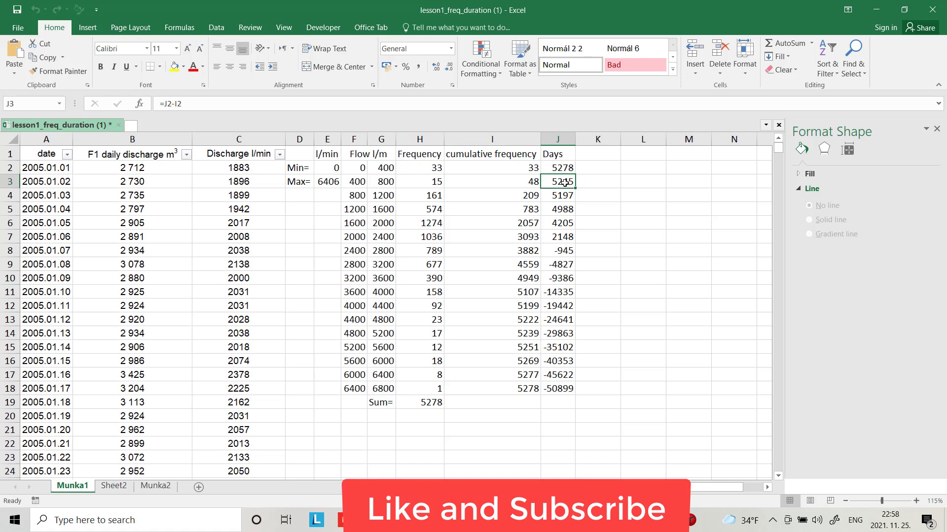
# Add a $ anchor to the J3 Days formula and refill it to J18, counting 5278 down to 1.
pyautogui.click(168, 103)
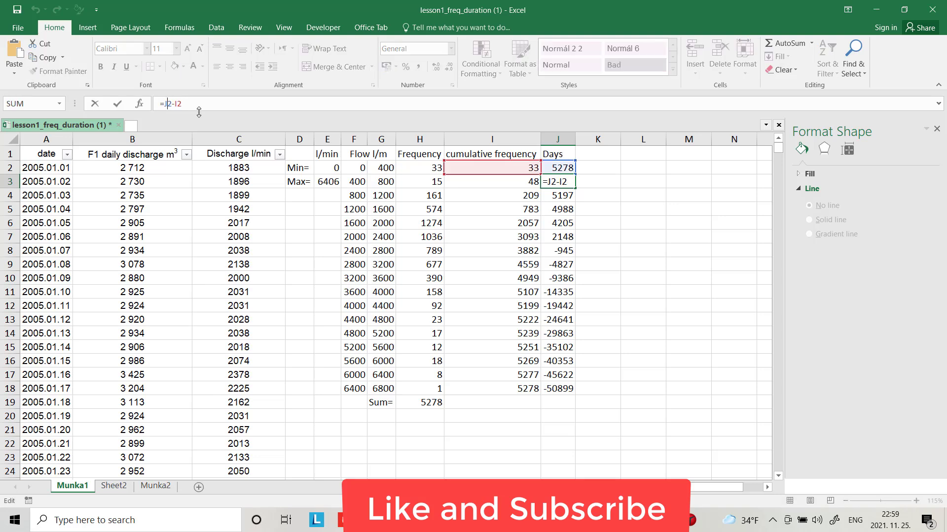
pyautogui.write('$')
pyautogui.press('Return')
pyautogui.click(570, 182)
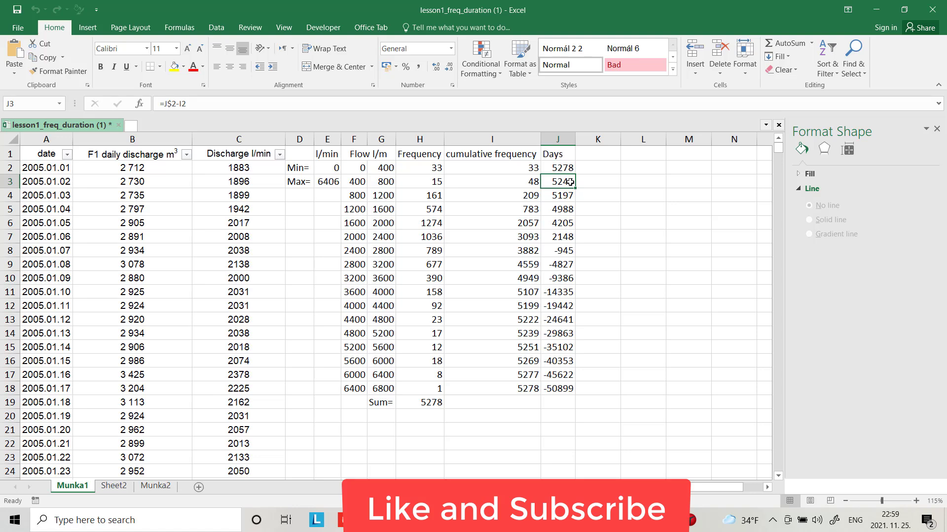
pyautogui.moveTo(574, 188); pyautogui.dragTo(572, 392)
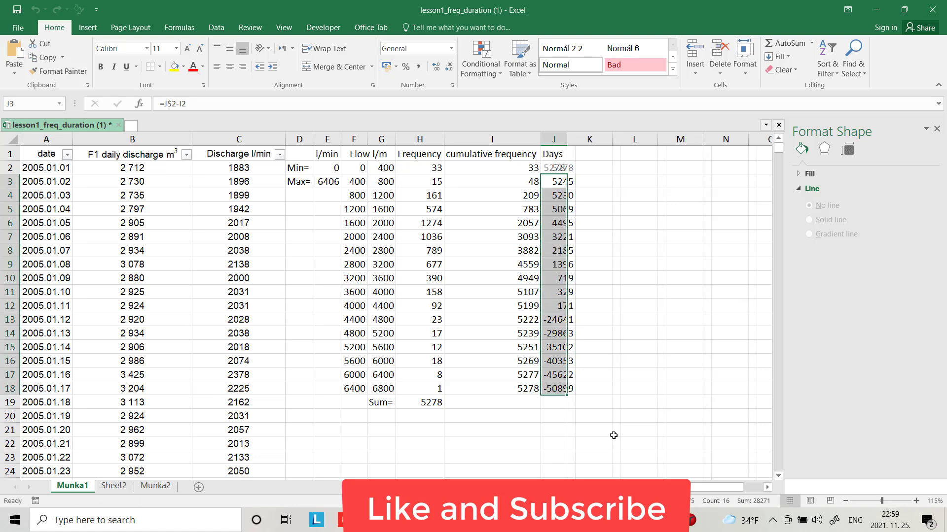
pyautogui.click(631, 293)
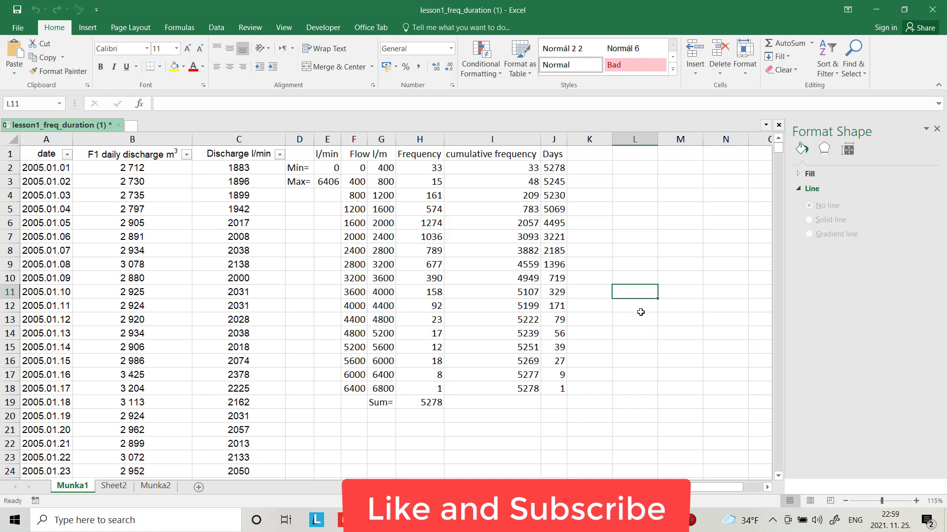
# Head K1 '%time' and enter =J2/H$19*100 in K2.
pyautogui.click(588, 157)
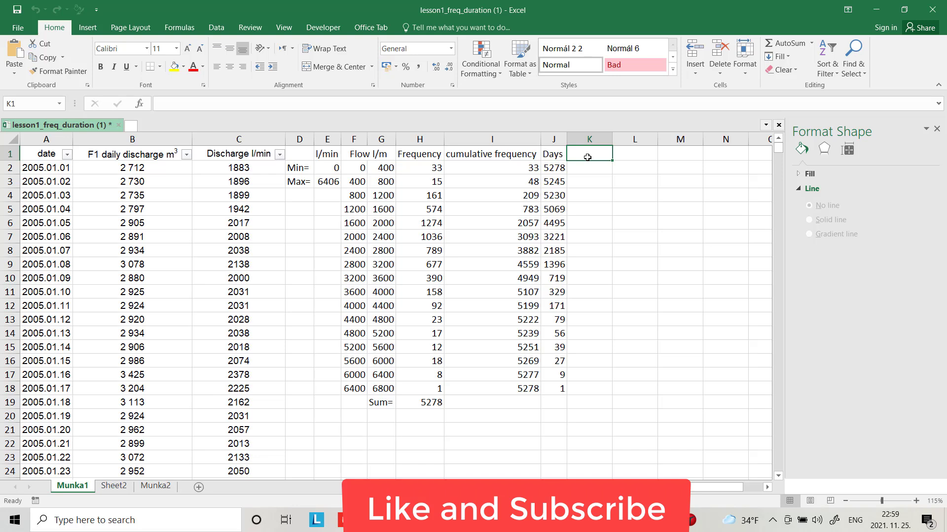
pyautogui.write('%time')
pyautogui.press('Return')
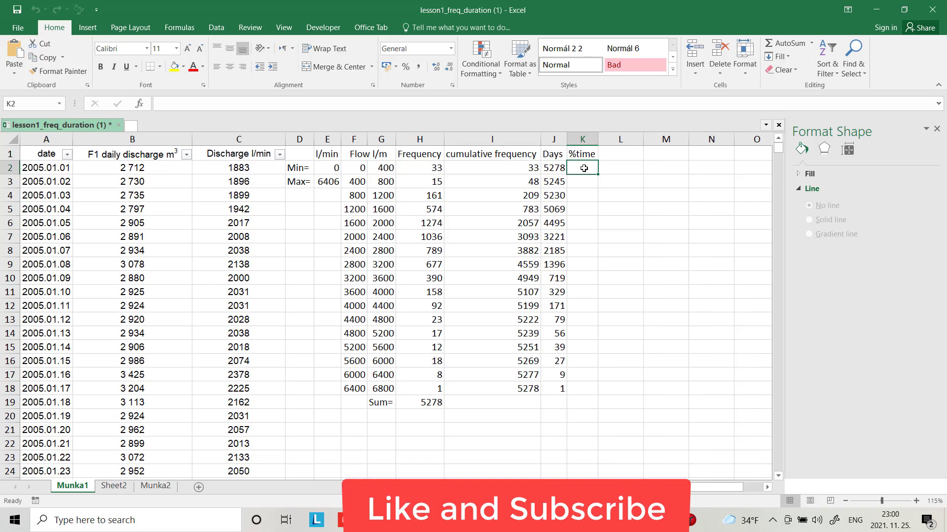
pyautogui.write('=')
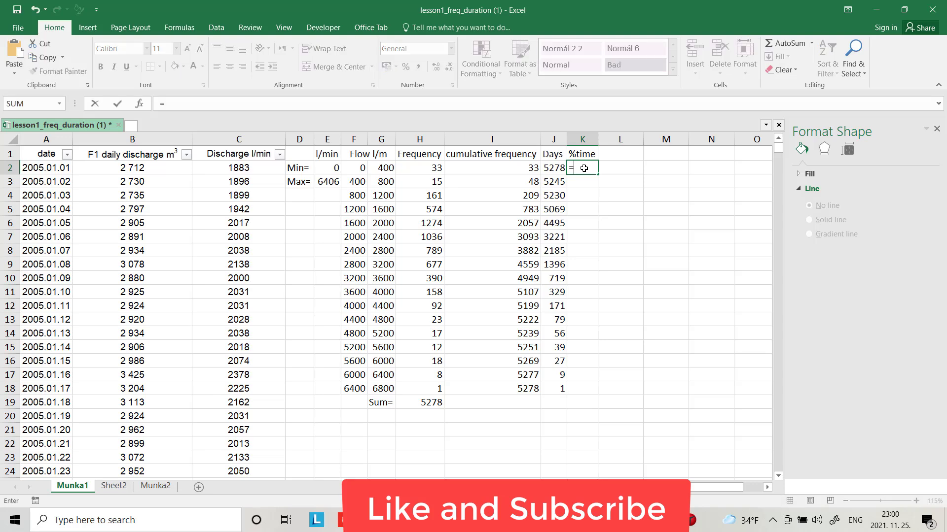
pyautogui.click(557, 168)
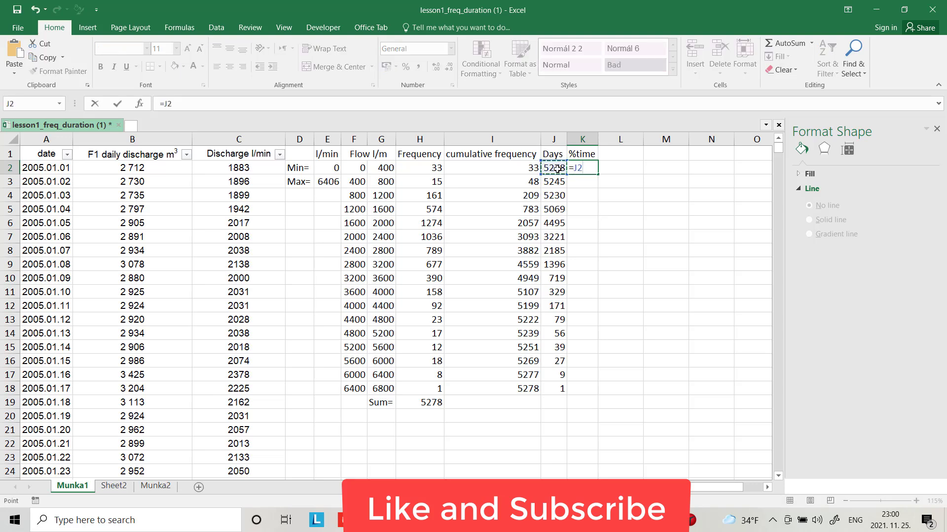
pyautogui.write('/')
pyautogui.click(431, 403)
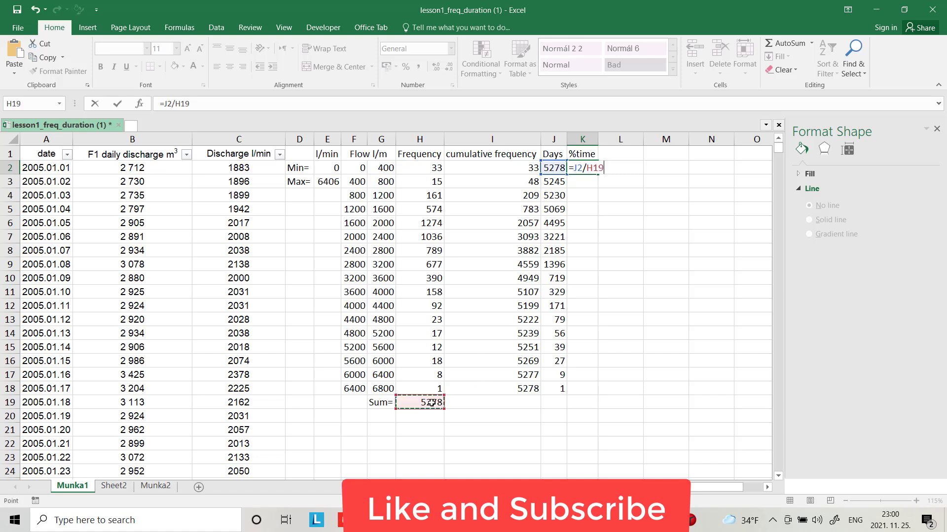
pyautogui.click(594, 169)
pyautogui.write('$19*100')
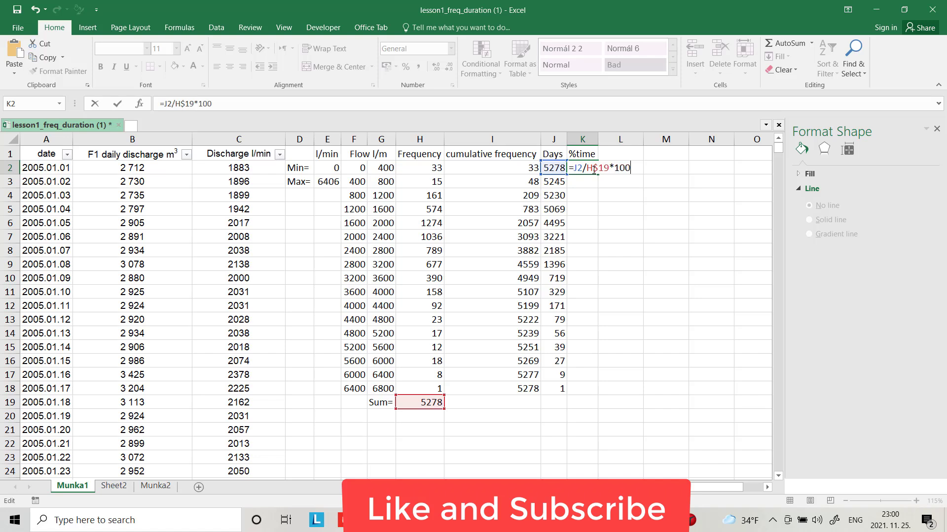
pyautogui.press('Return')
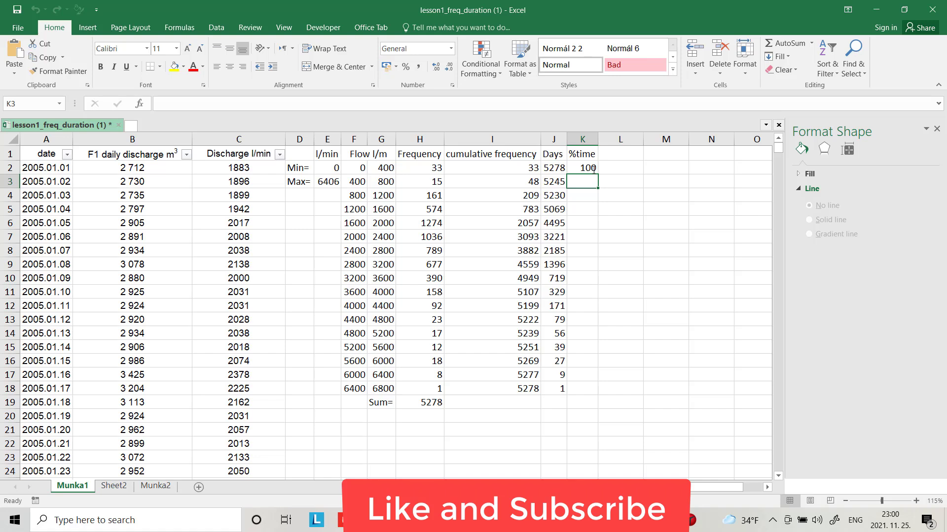
# Copy the %time formula down to K18, ending at 0,018946571.
pyautogui.click(594, 169)
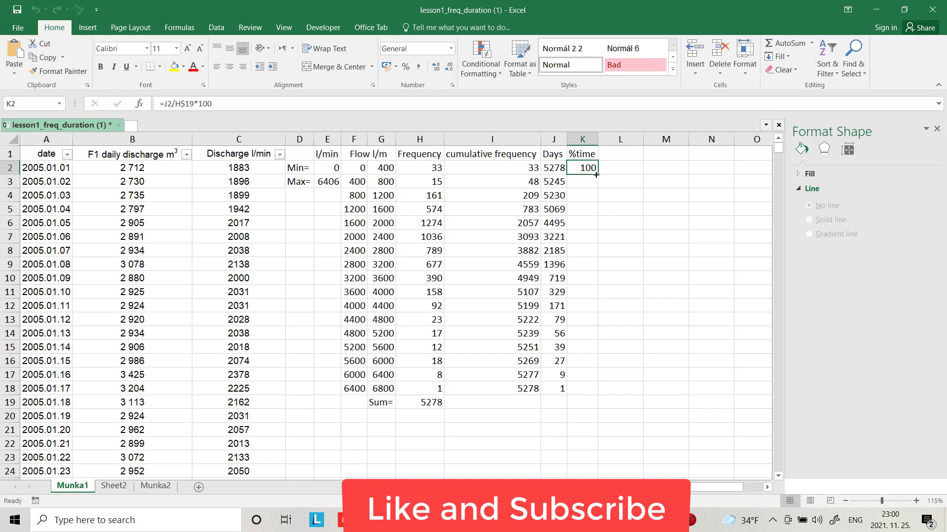
pyautogui.moveTo(597, 175); pyautogui.dragTo(588, 391)
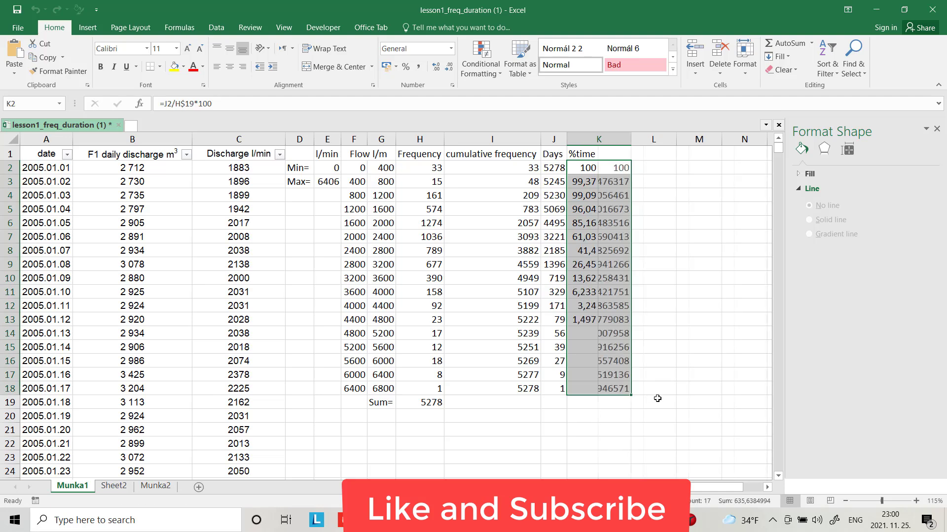
pyautogui.click(673, 333)
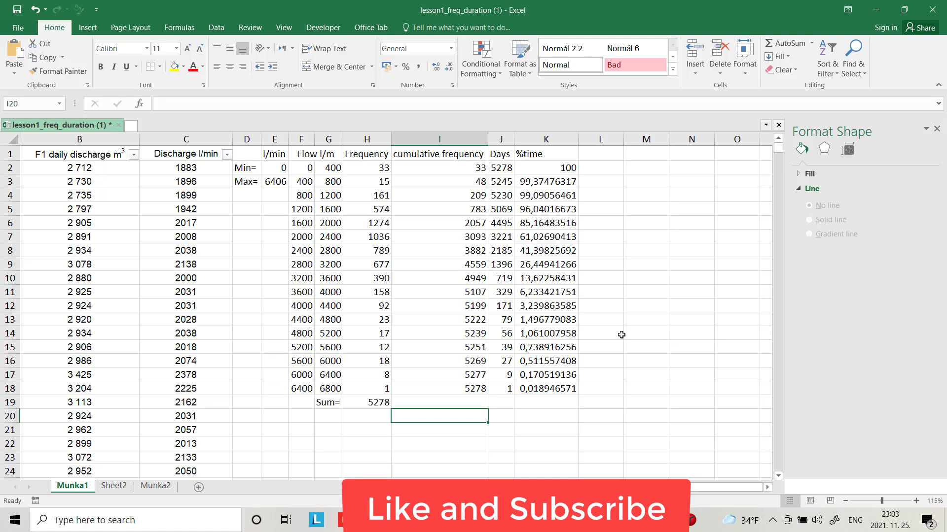
# Insert a scatter chart of the sheet data and move it beside the table.
pyautogui.click(79, 27)
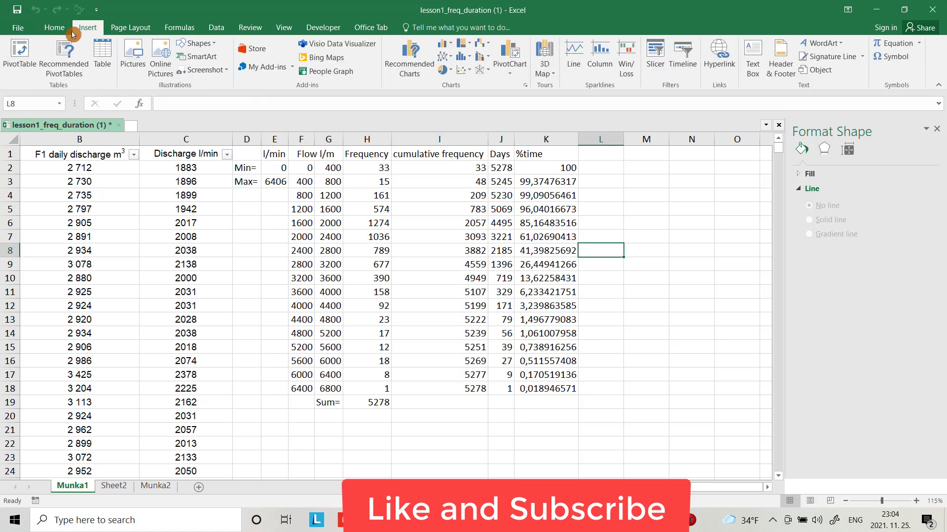
pyautogui.click(461, 73)
pyautogui.click(501, 111)
pyautogui.moveTo(813, 285); pyautogui.dragTo(683, 249)
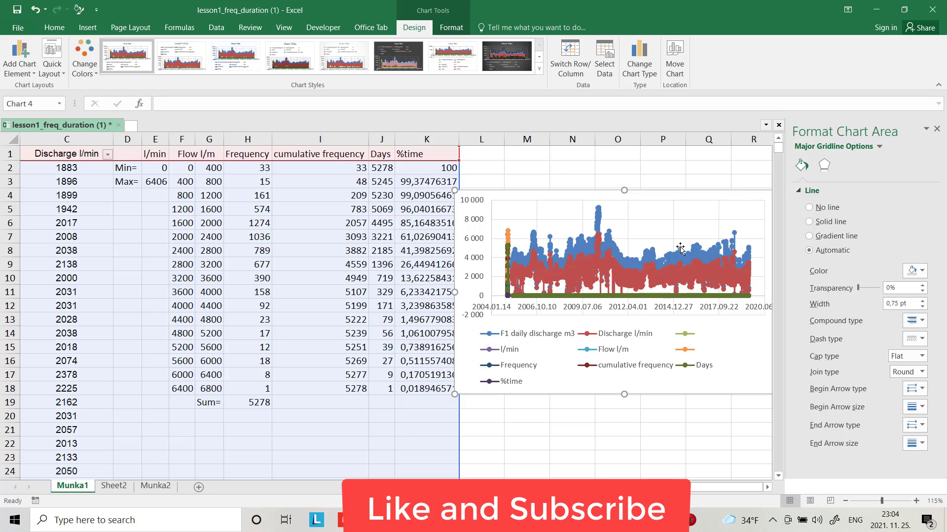
# Open Select Data from the chart plot area's context menu.
pyautogui.click(624, 262)
pyautogui.click(550, 215)
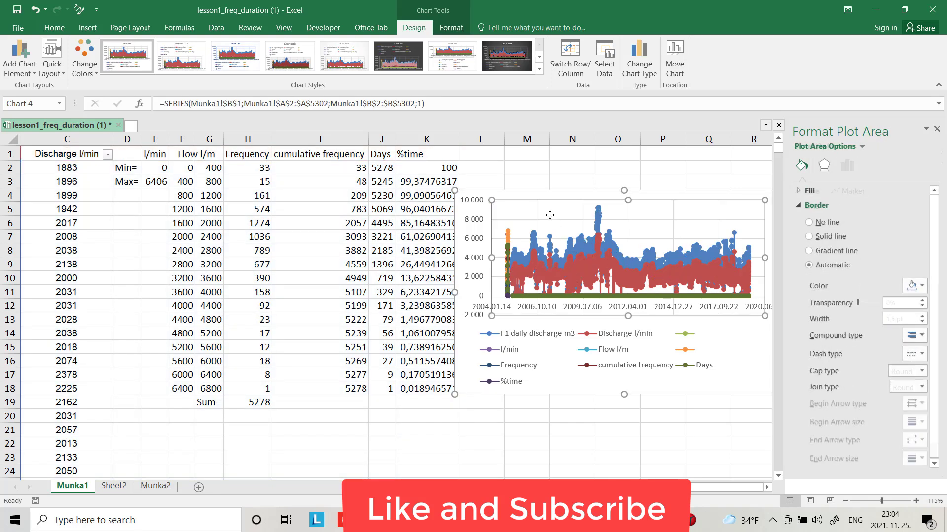
pyautogui.rightClick(550, 215)
pyautogui.click(572, 284)
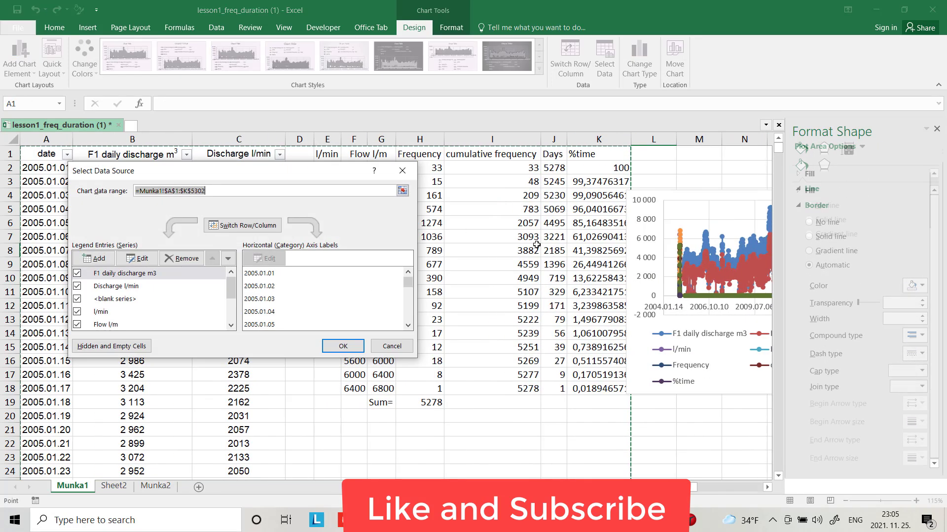
# Remove all five existing series from the chart.
pyautogui.click(182, 258)
pyautogui.click(185, 260)
pyautogui.click(187, 261)
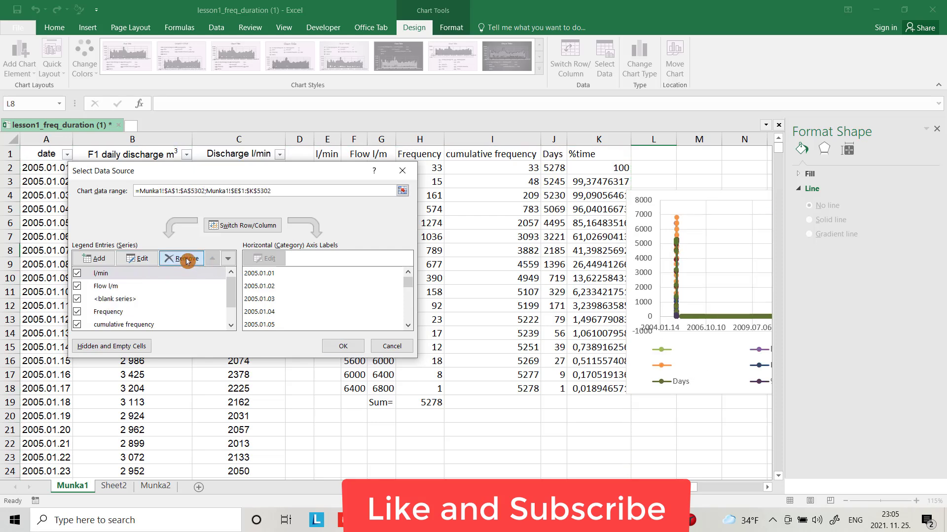
pyautogui.click(187, 260)
pyautogui.click(188, 260)
pyautogui.click(187, 260)
pyautogui.click(188, 260)
pyautogui.click(187, 258)
pyautogui.click(186, 258)
pyautogui.click(187, 258)
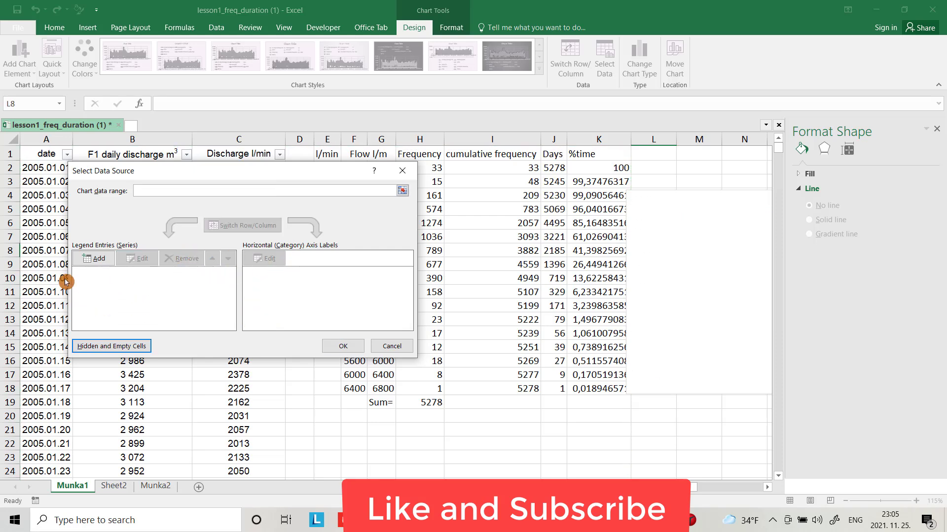
# Add a new series with X values K2:K18 and an empty Y values field.
pyautogui.click(107, 262)
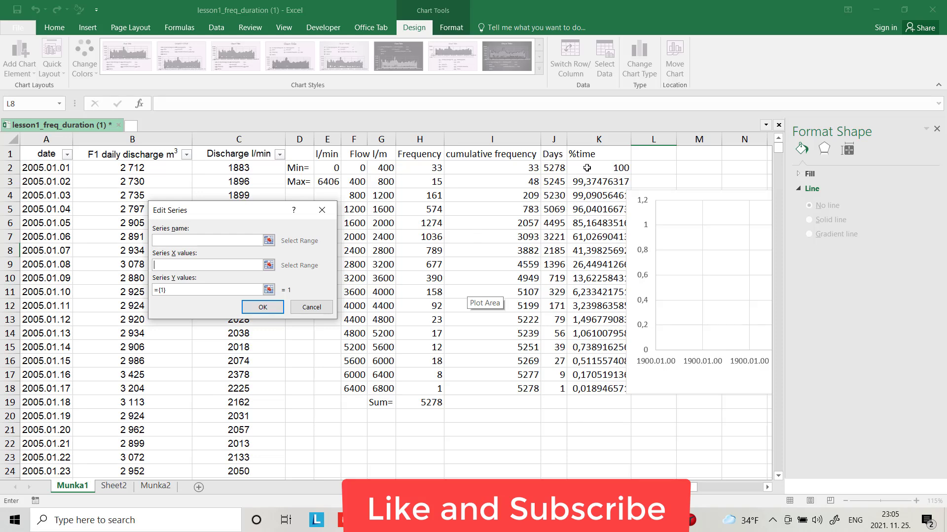
pyautogui.moveTo(586, 165); pyautogui.dragTo(610, 388)
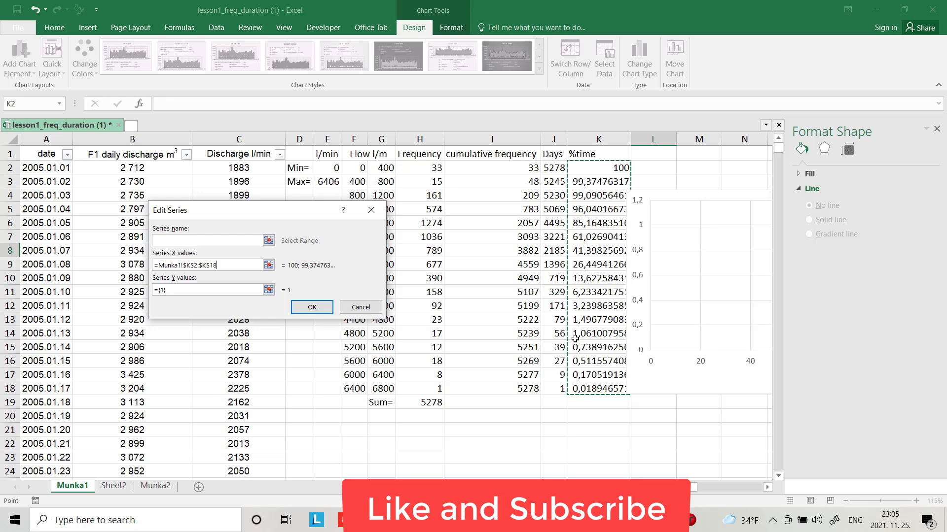
pyautogui.click(229, 294)
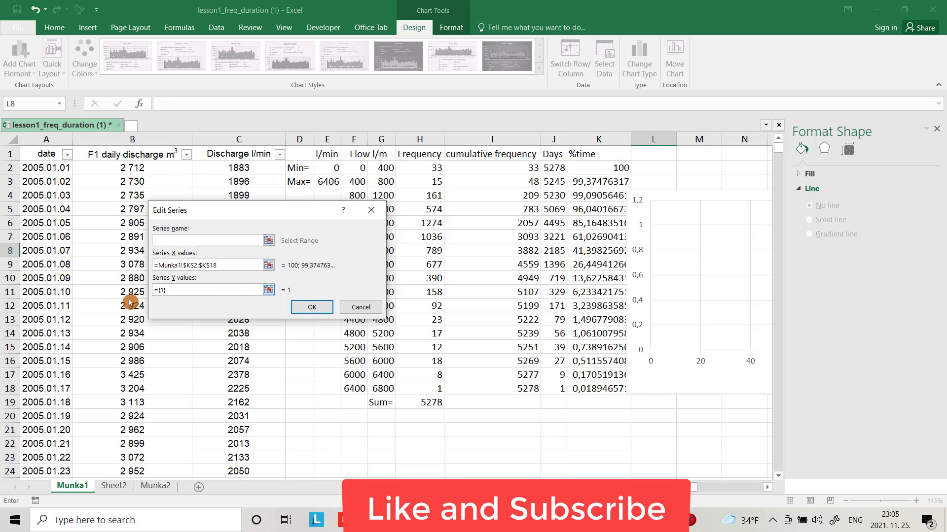
pyautogui.moveTo(169, 292); pyautogui.dragTo(151, 294)
pyautogui.press('BackSpace')
pyautogui.moveTo(251, 213); pyautogui.dragTo(119, 254)
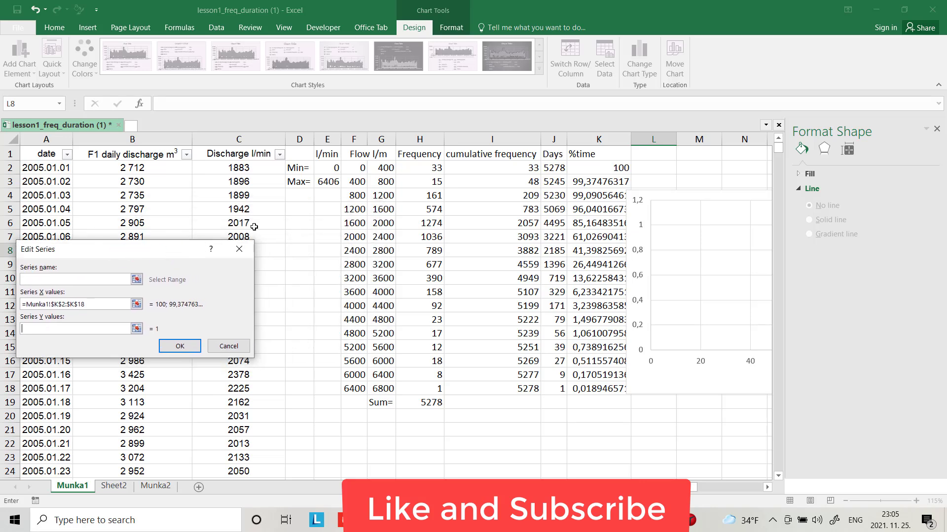